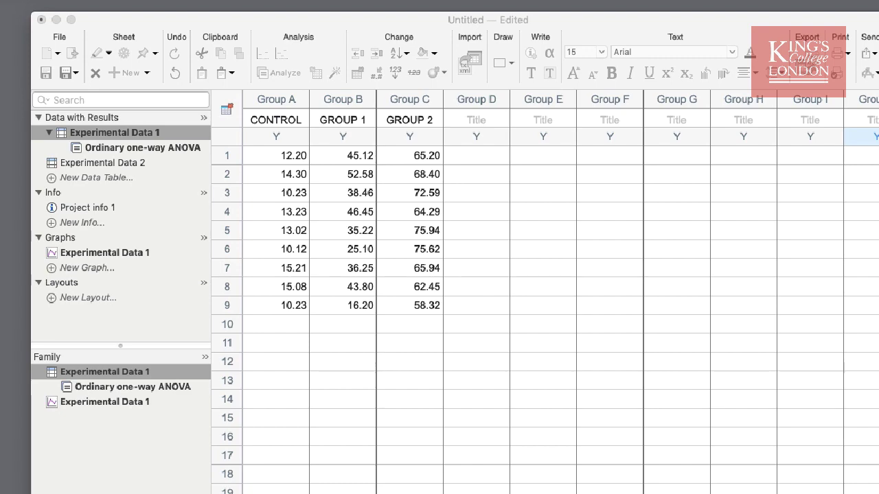
# Review the Experimental Data 1 graph and its ordinary one-way ANOVA results, then return to the data table
pyautogui.click(146, 402)
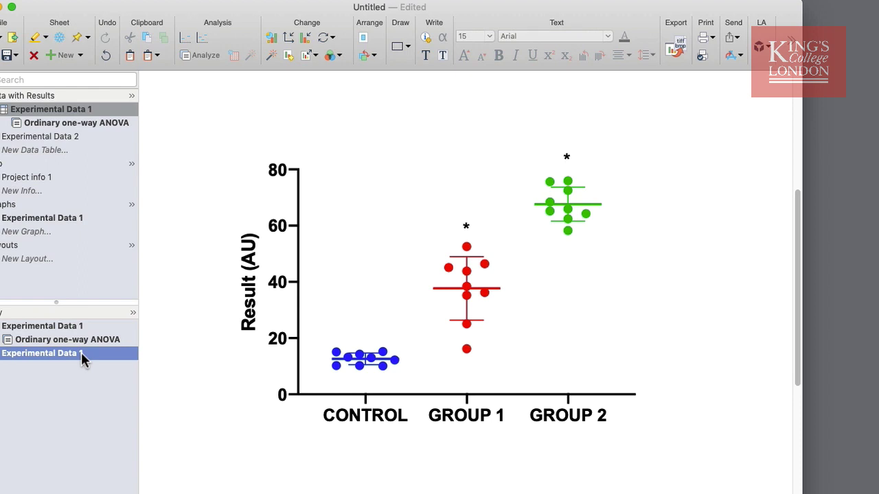
pyautogui.click(83, 339)
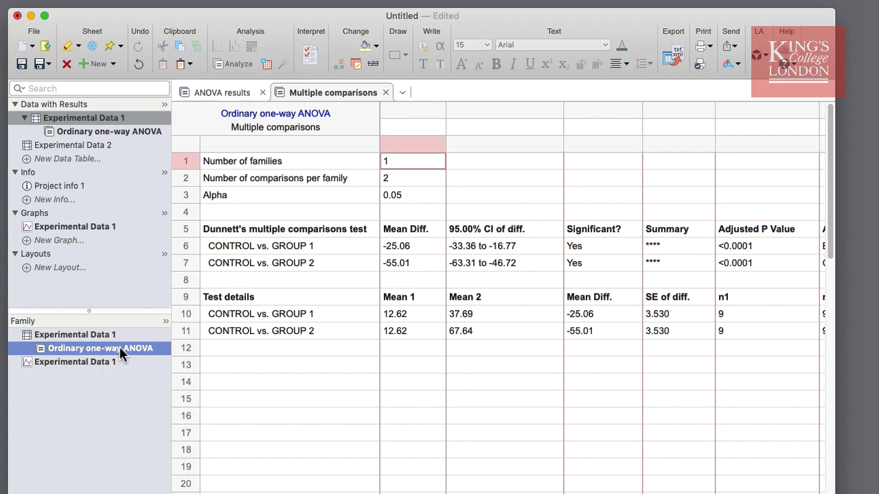
pyautogui.click(111, 335)
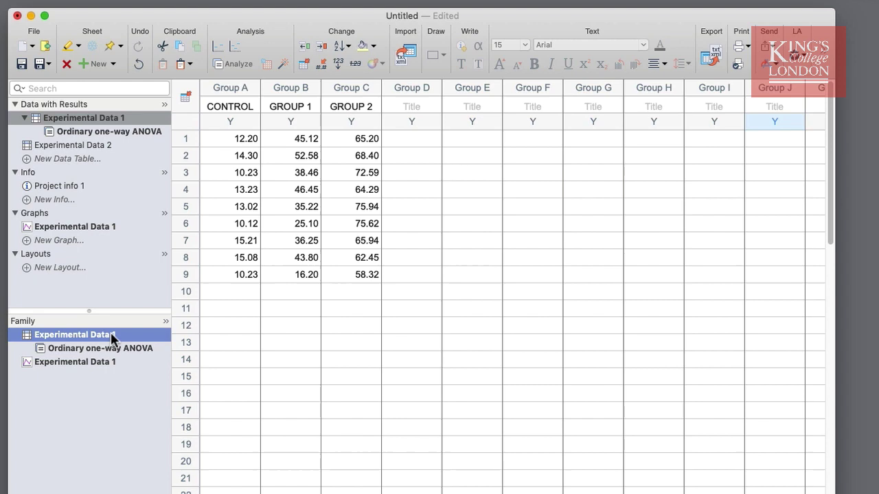
pyautogui.click(109, 120)
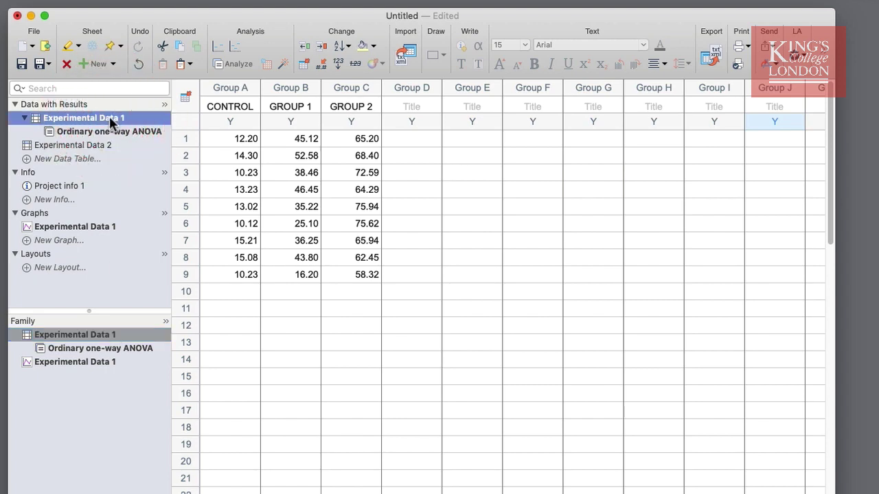
pyautogui.click(112, 119)
pyautogui.click(118, 131)
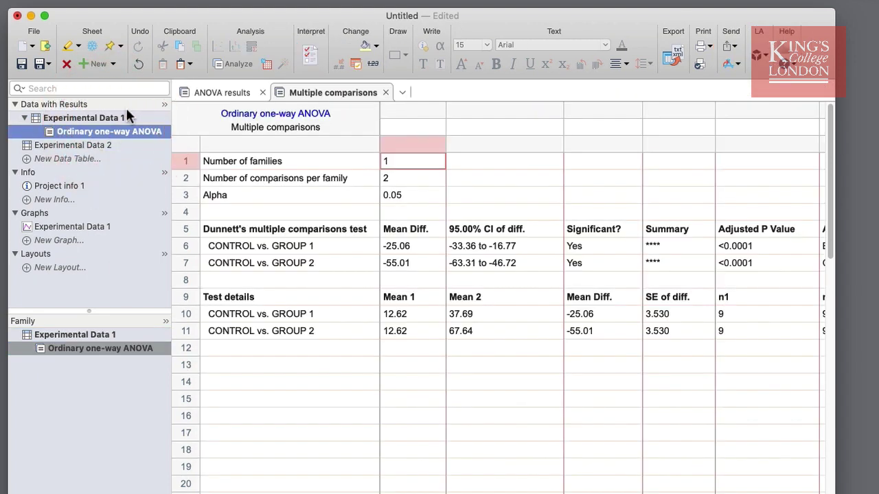
pyautogui.click(123, 118)
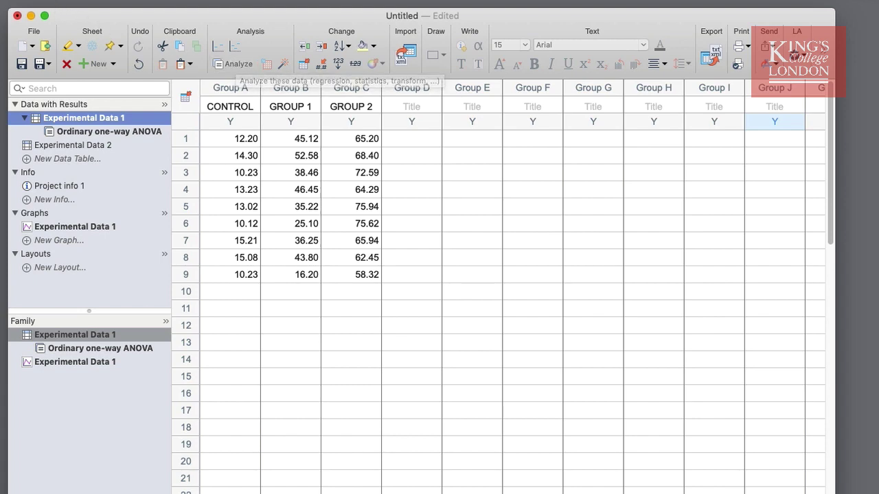
# Start a new one-way ANOVA of Experimental Data 1 with all three data sets included
pyautogui.click(57, 8)
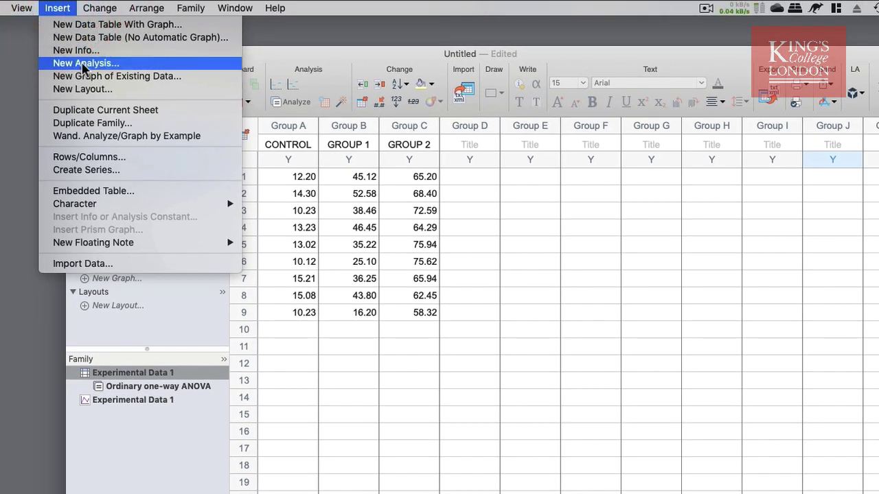
pyautogui.click(340, 65)
pyautogui.click(302, 100)
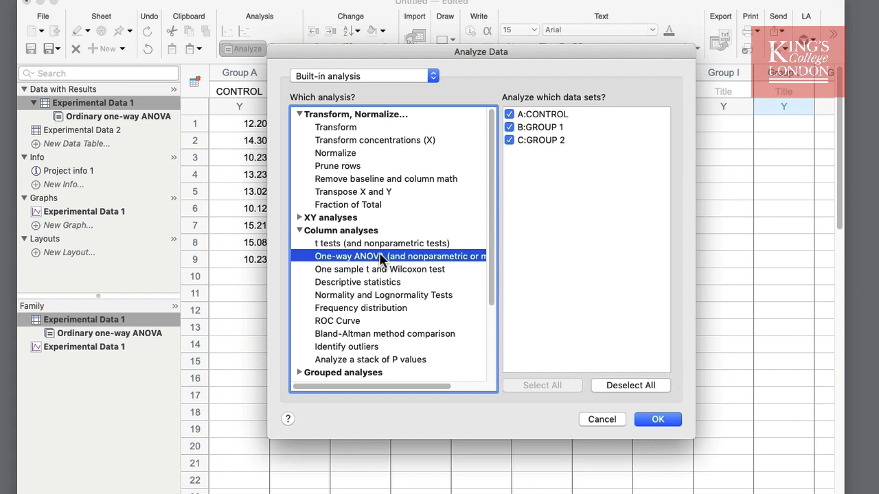
pyautogui.click(674, 420)
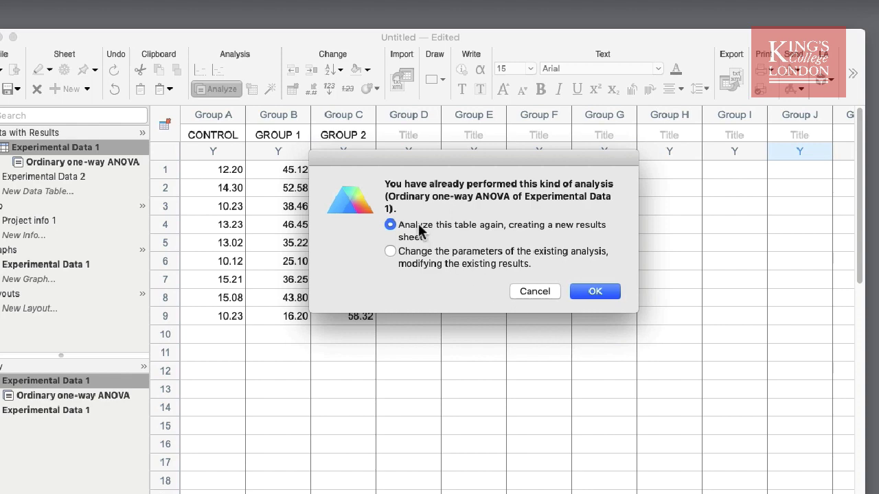
# Analyze Experimental Data 1 again as a repeated-measures one-way ANOVA comparing every column with every other column
pyautogui.click(596, 292)
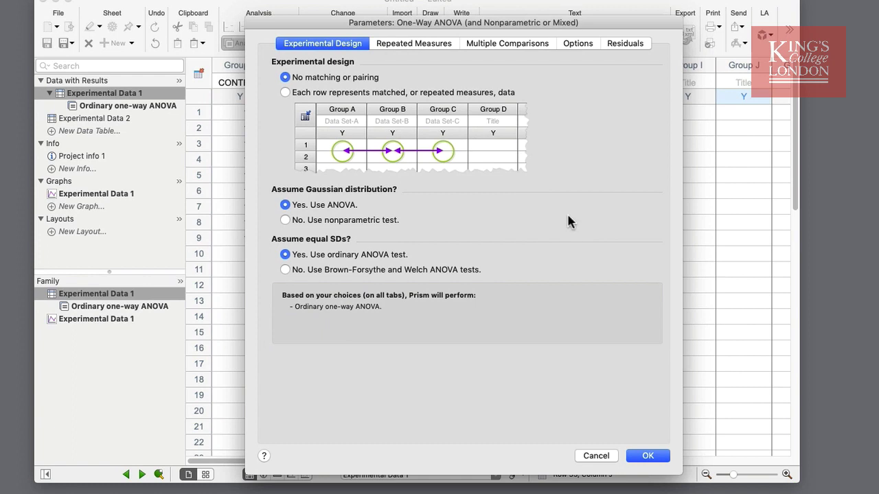
pyautogui.click(285, 92)
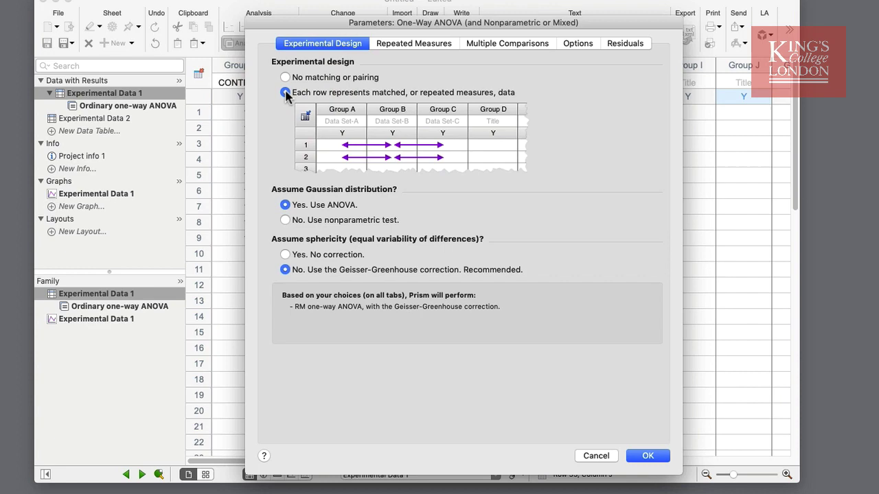
pyautogui.click(428, 45)
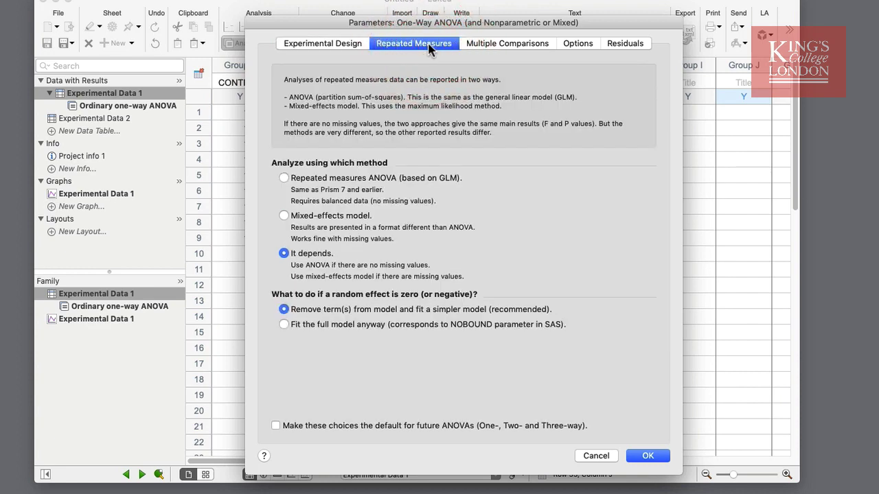
pyautogui.click(478, 46)
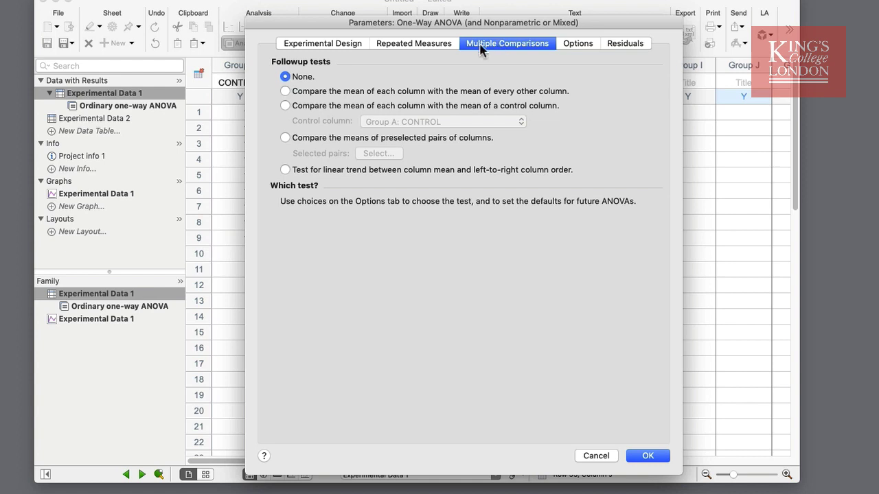
pyautogui.click(383, 94)
pyautogui.click(663, 460)
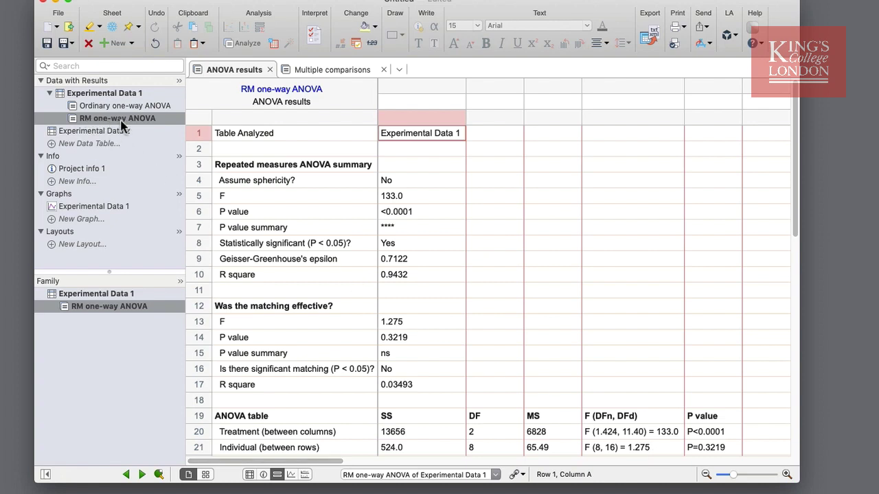
# Check the RM ANOVA's Tukey multiple comparisons, then switch to the ordinary ANOVA's Dunnett results
pyautogui.moveTo(143, 124)
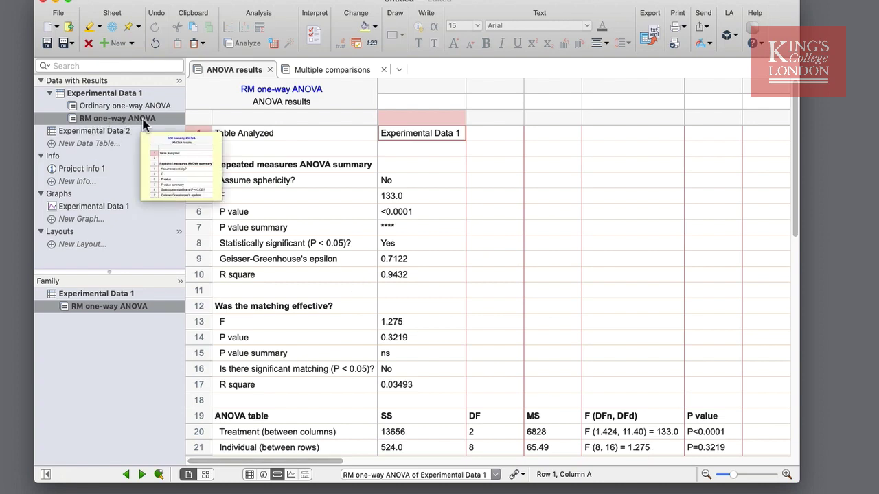
pyautogui.click(303, 71)
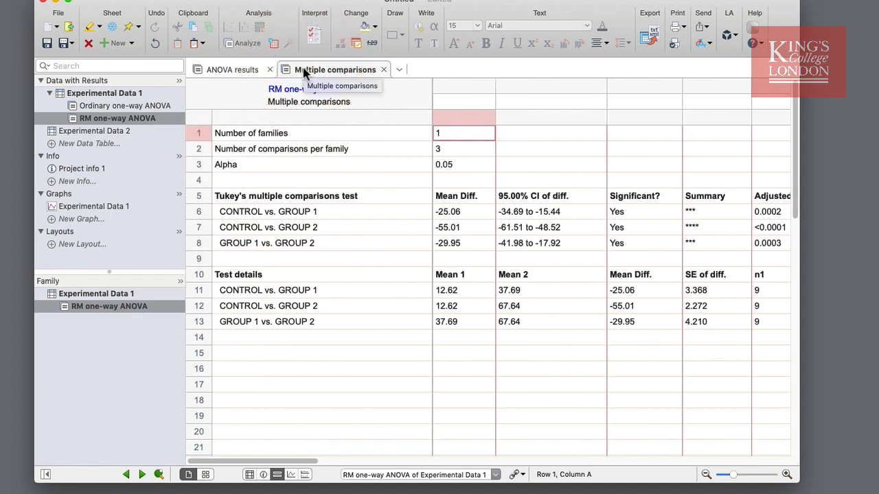
pyautogui.click(140, 119)
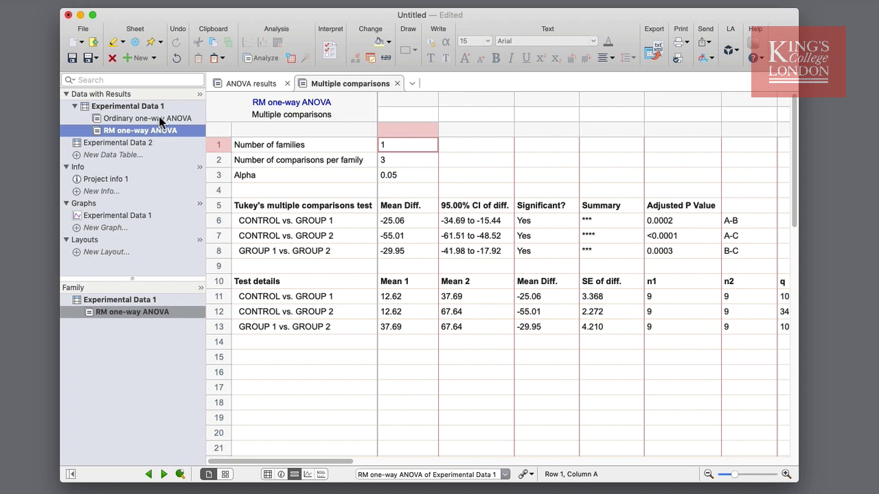
pyautogui.click(159, 119)
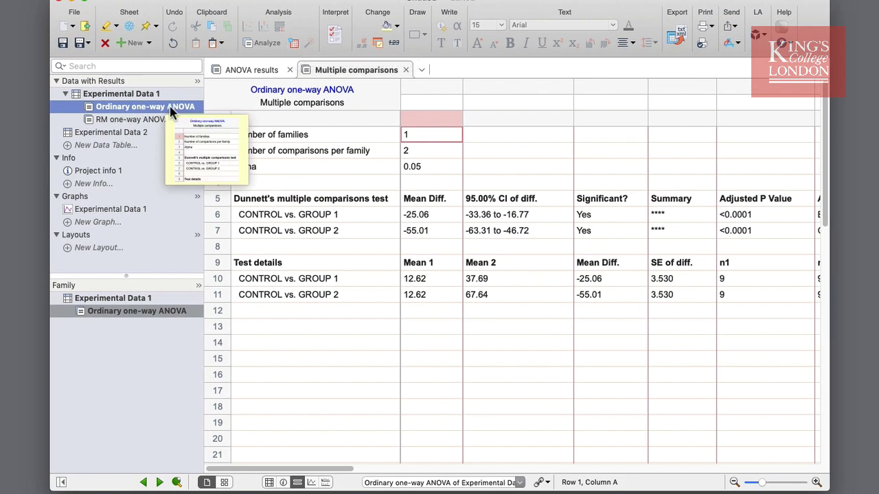
# Change the ordinary ANOVA to matched repeated measures, keeping Dunnett comparisons against CONTROL
pyautogui.click(294, 44)
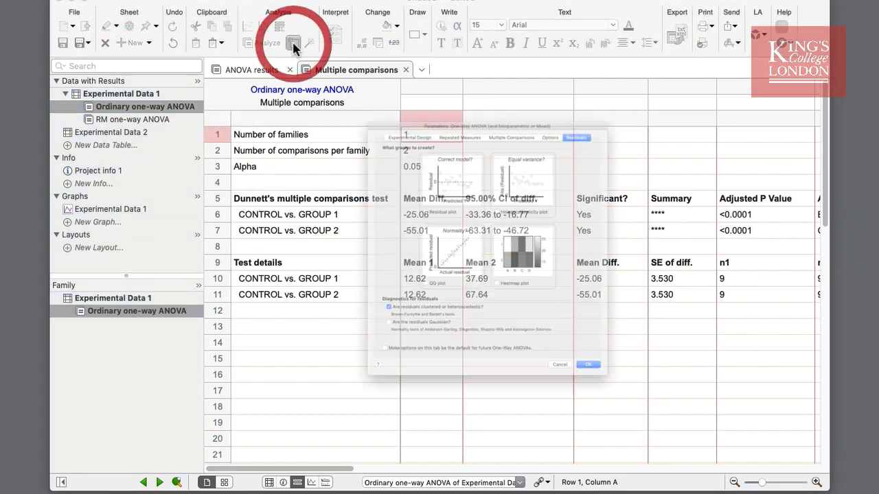
pyautogui.click(380, 45)
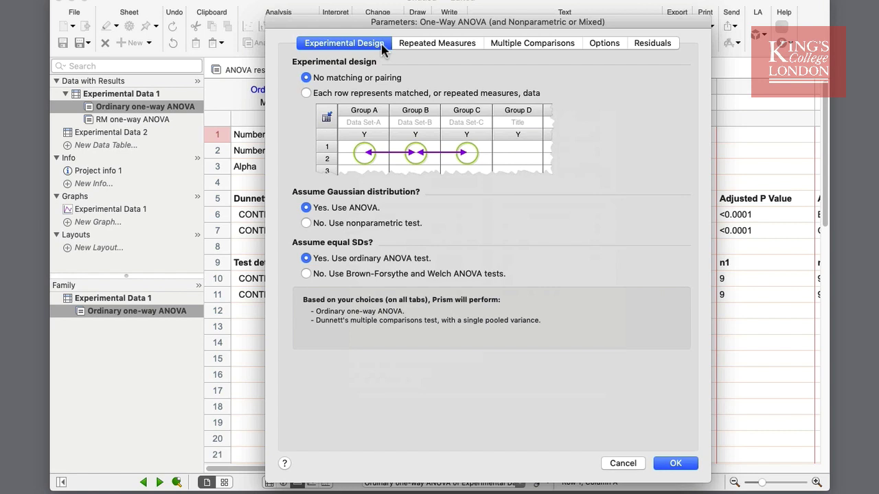
pyautogui.click(367, 96)
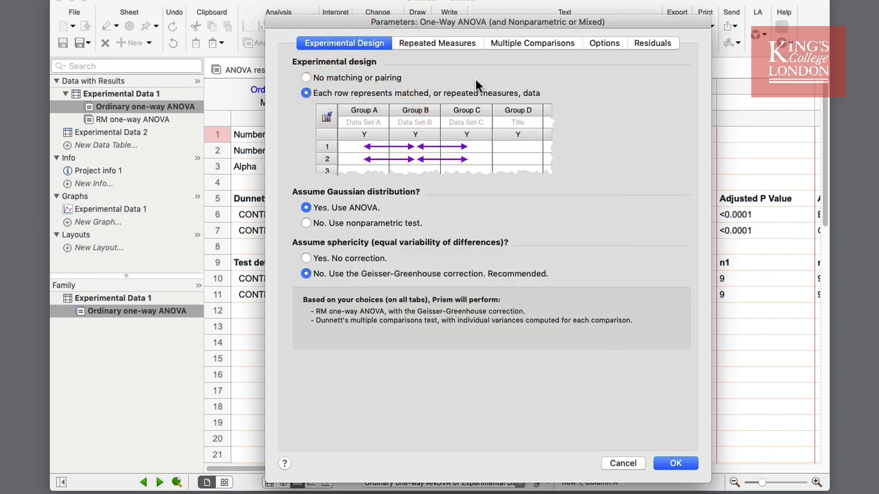
pyautogui.click(562, 47)
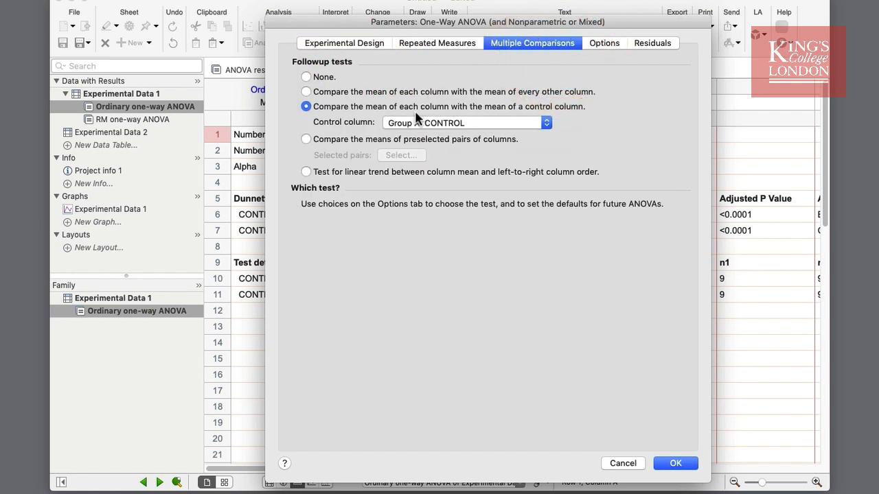
pyautogui.click(672, 465)
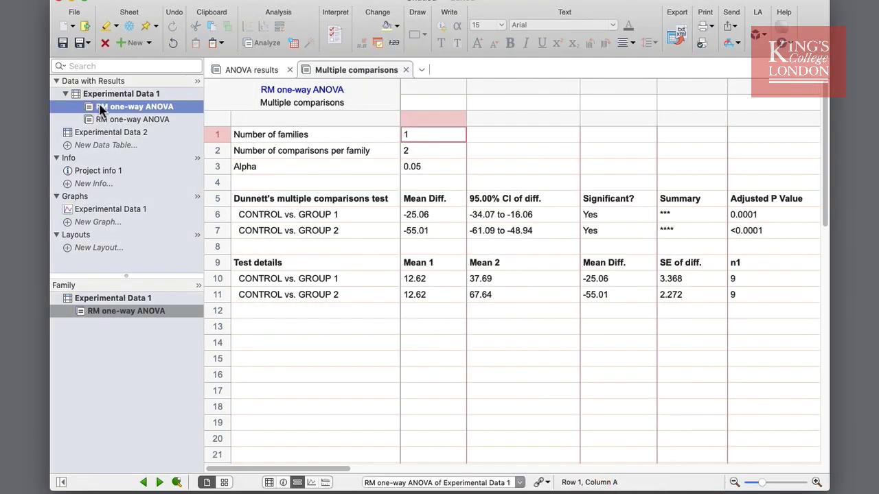
pyautogui.moveTo(135, 113)
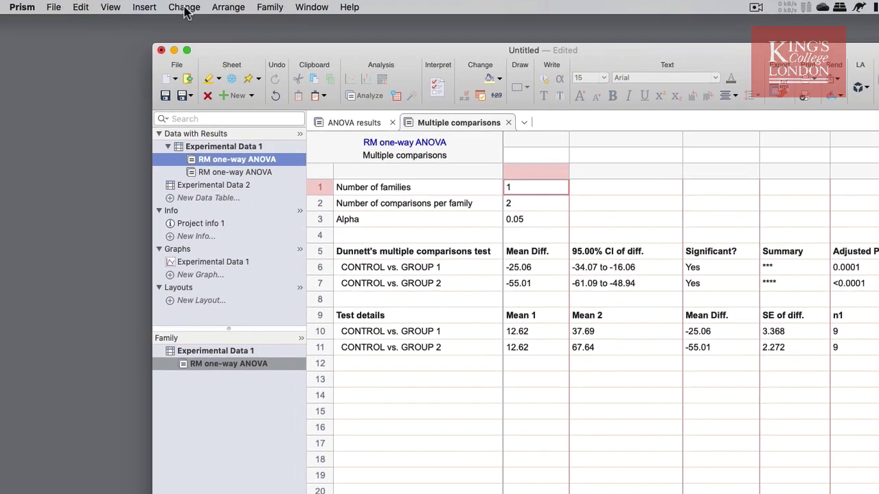
pyautogui.click(184, 7)
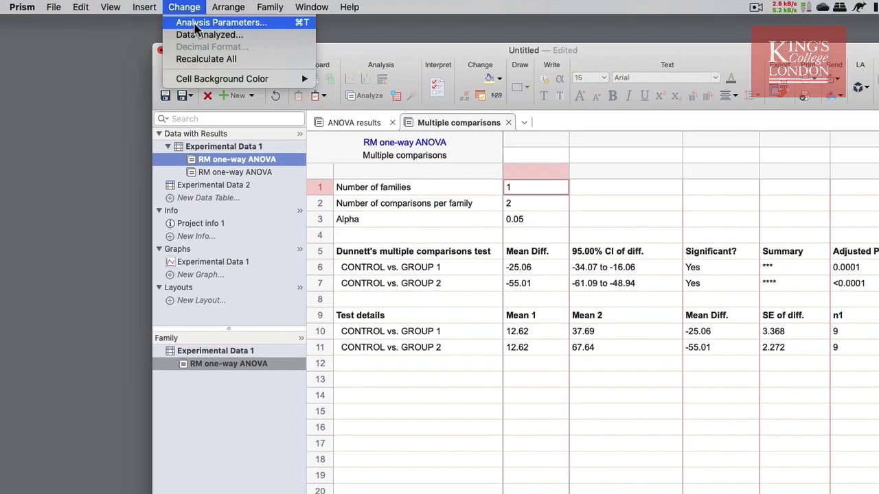
pyautogui.click(314, 39)
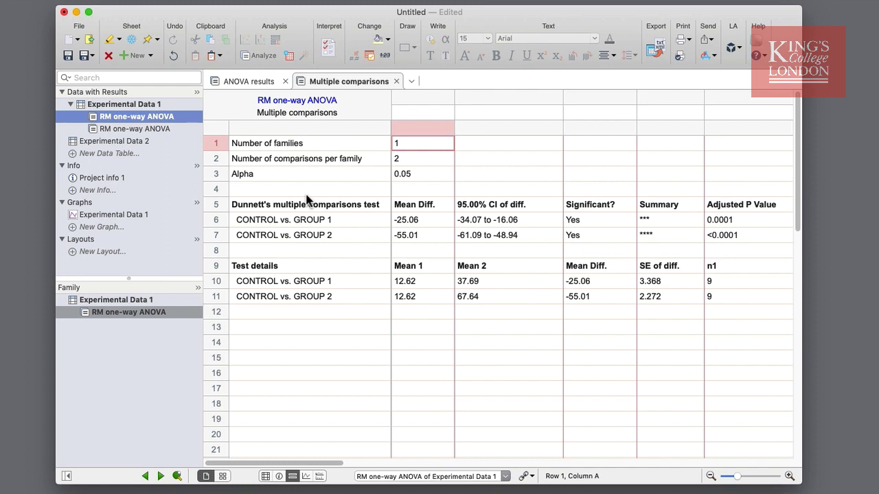
pyautogui.click(115, 142)
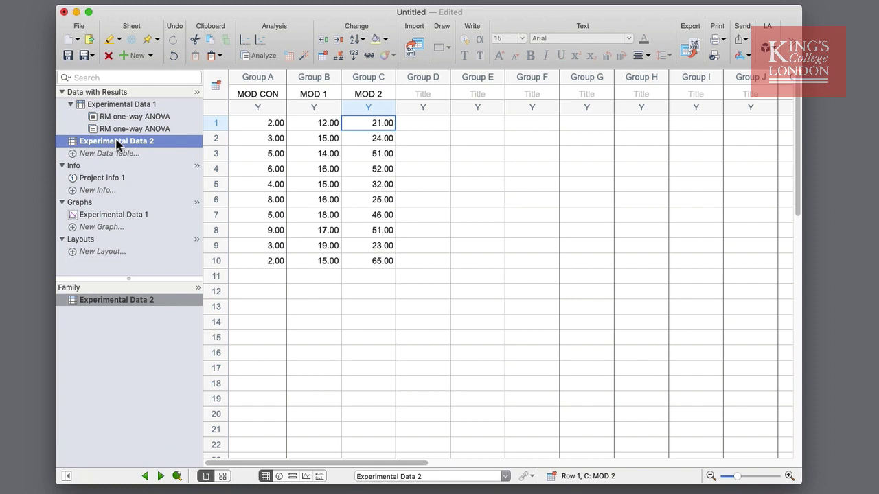
pyautogui.click(127, 118)
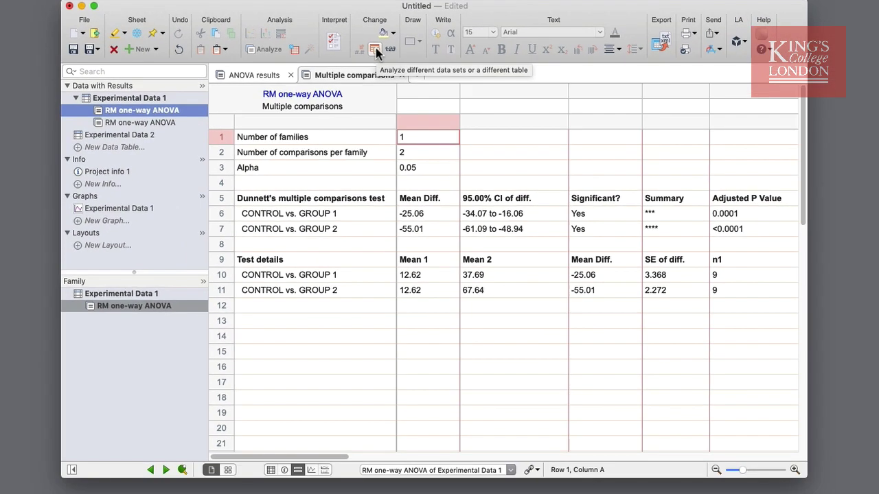
# Switch the RM ANOVA's analyzed table to Experimental Data 2, comparing MOD 1 and MOD 2 with MOD CON
pyautogui.click(358, 64)
pyautogui.click(381, 82)
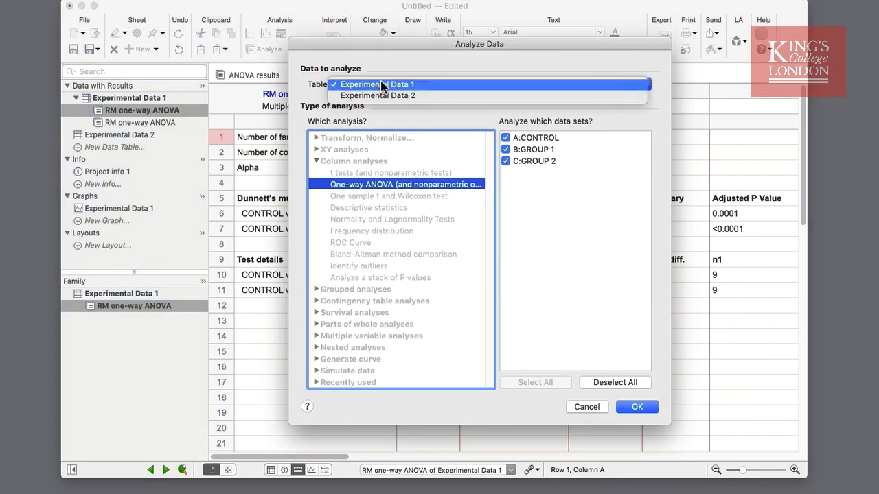
pyautogui.click(382, 95)
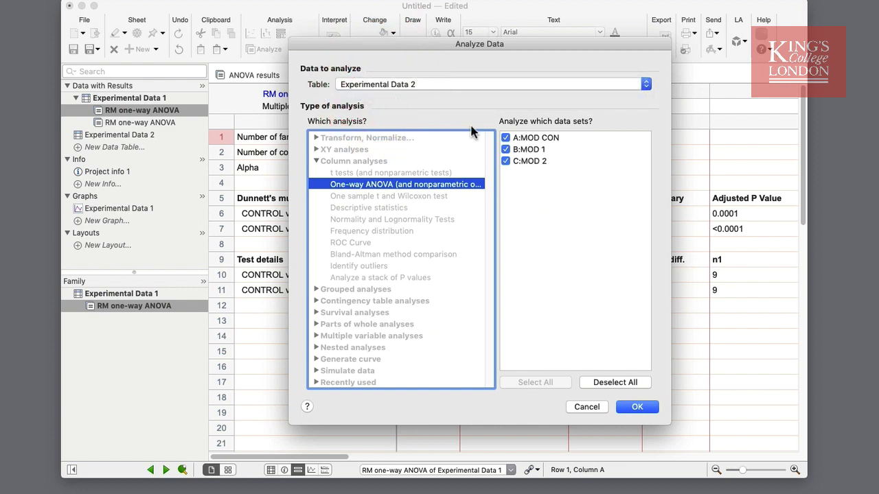
pyautogui.click(638, 407)
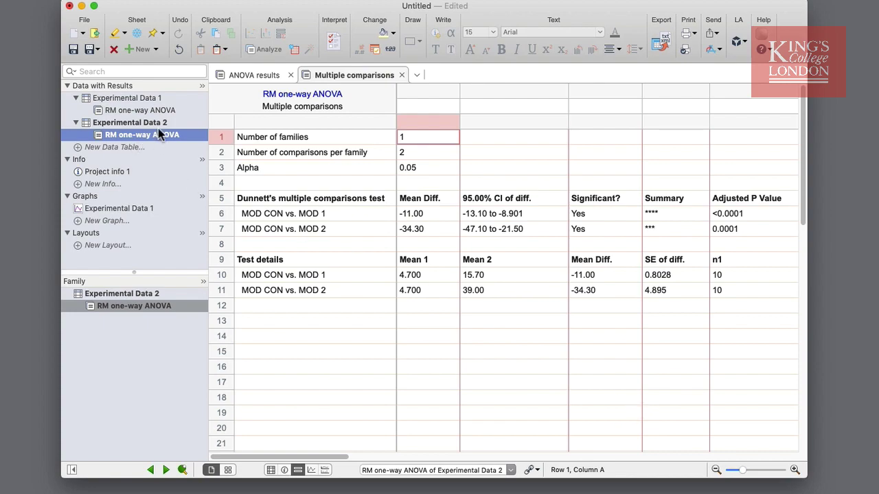
pyautogui.moveTo(158, 129)
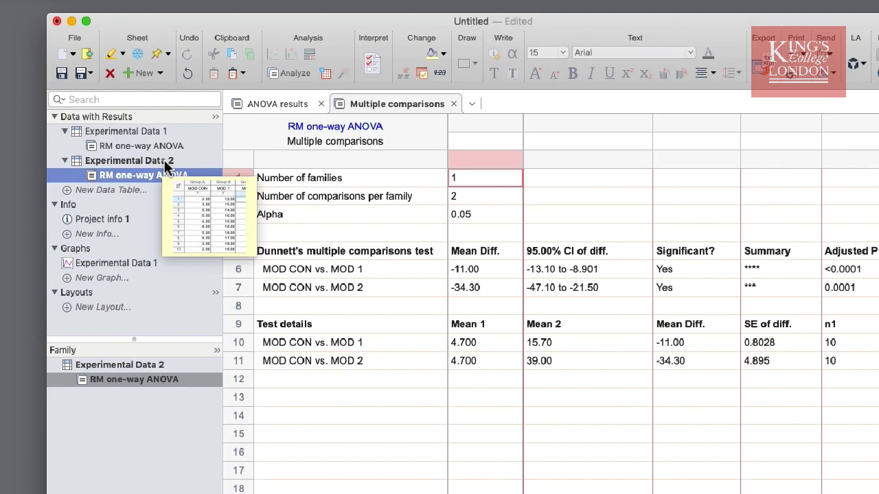
pyautogui.moveTo(162, 180)
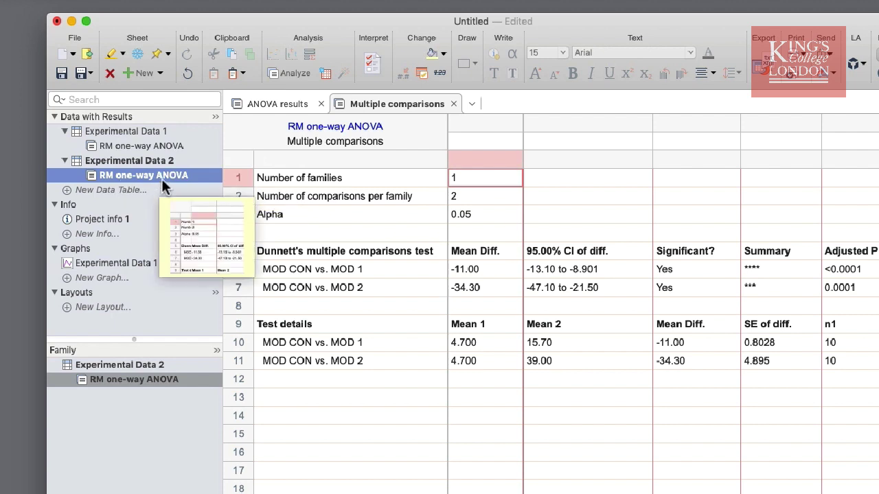
pyautogui.moveTo(153, 128)
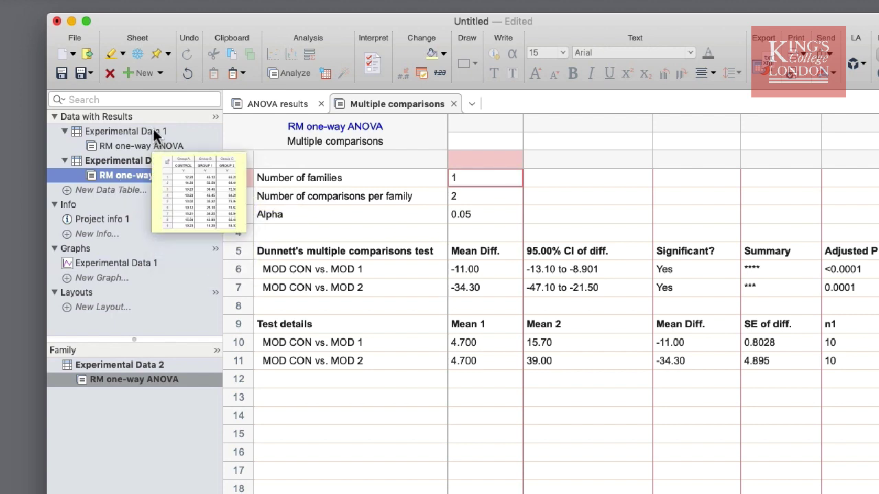